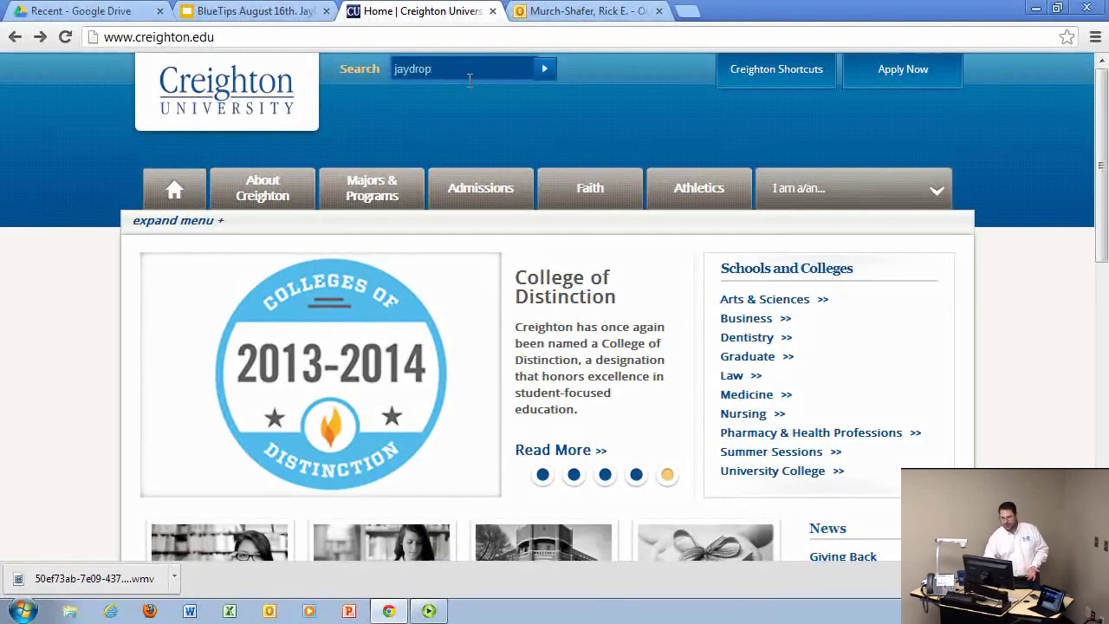
Search the Creighton site for jaydrop, open the JayDrop IT page and scroll to its Instructions.
key(Return)
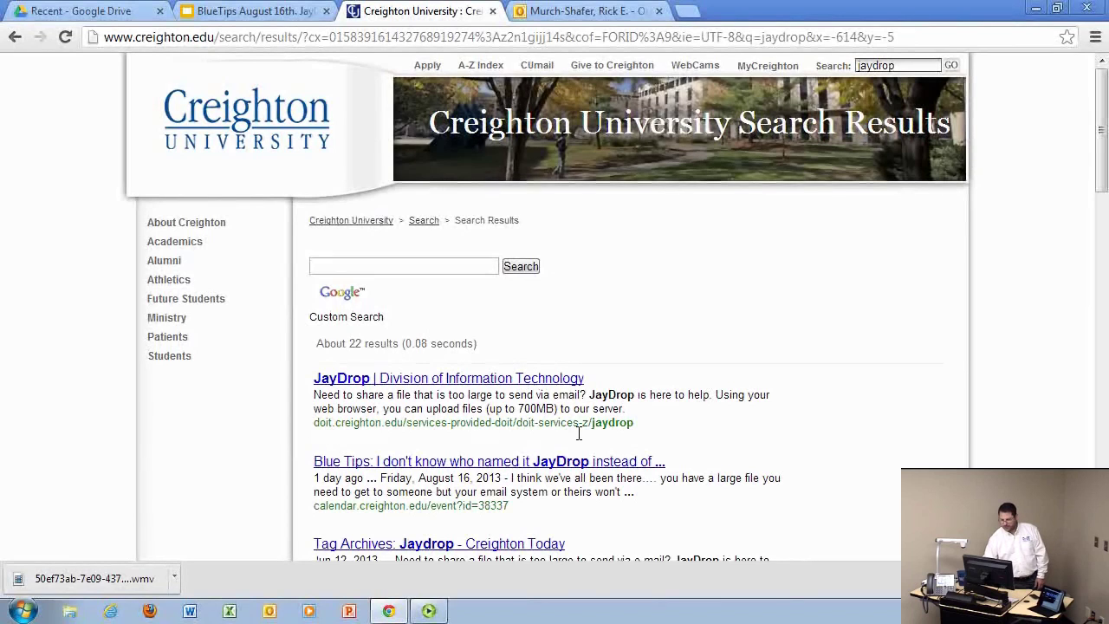
click(467, 379)
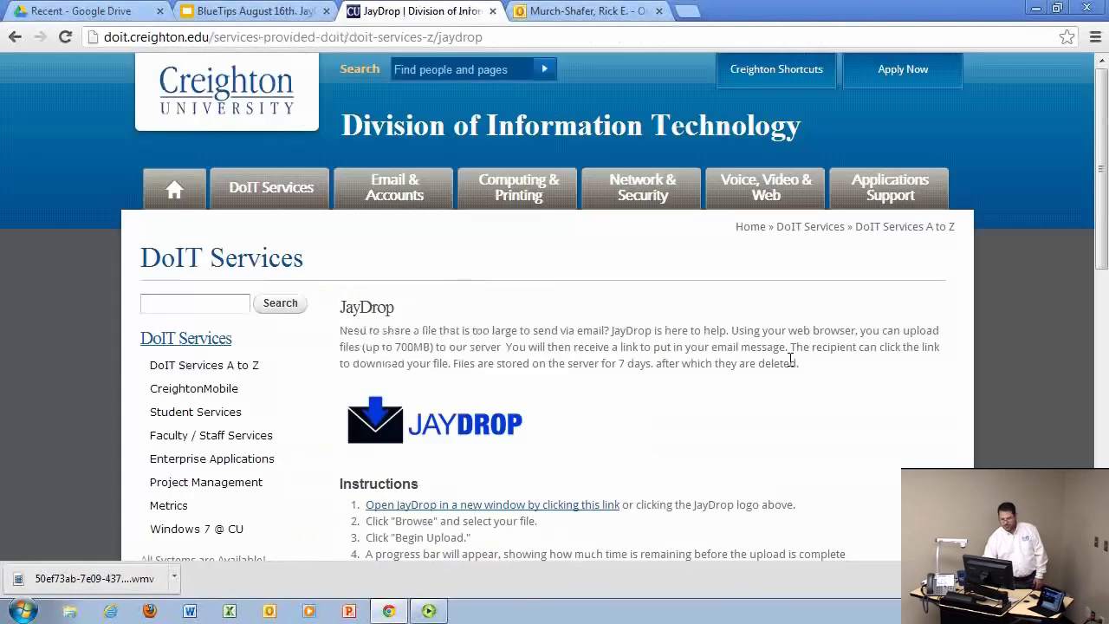
drag(1103, 192, 1102, 299)
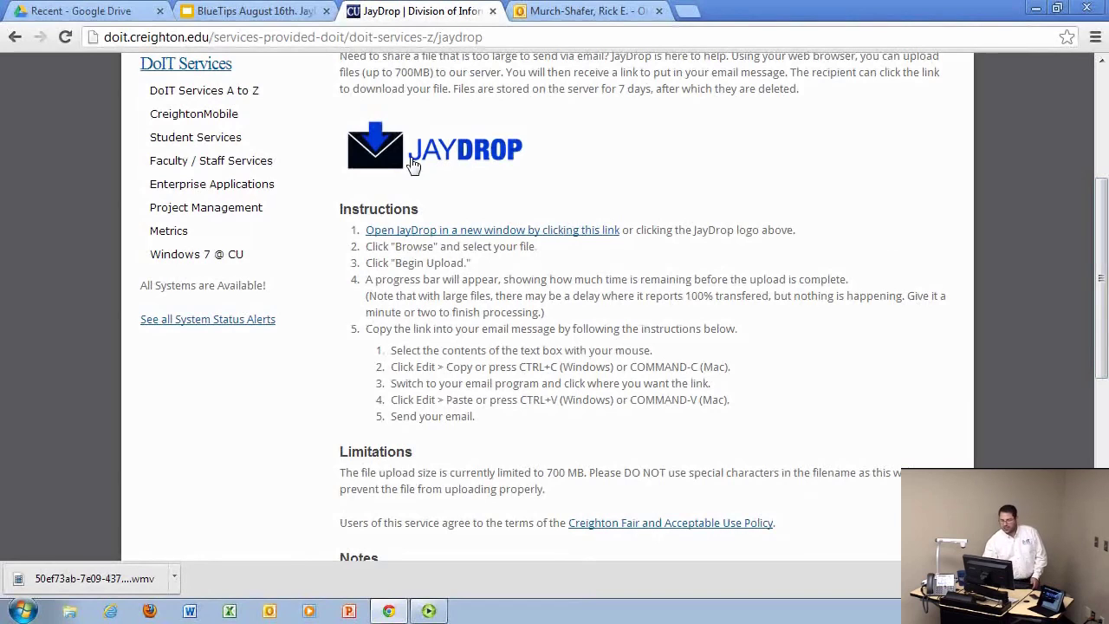
Open the JayDrop upload form and enter the sender's name and the recipient's e-mail user name.
click(505, 232)
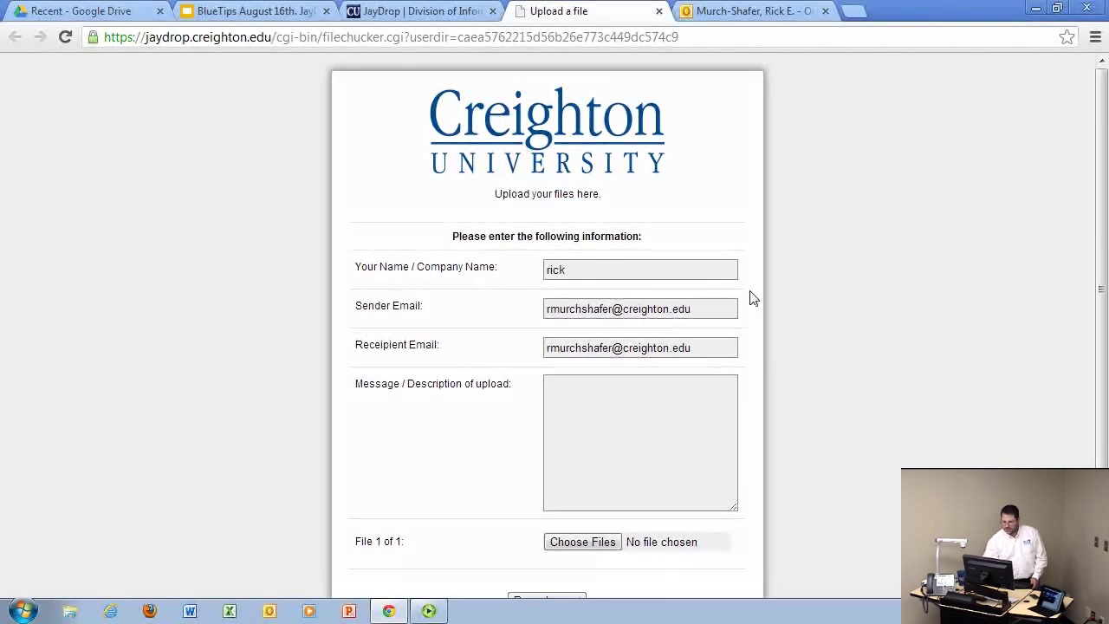
double_click(575, 276)
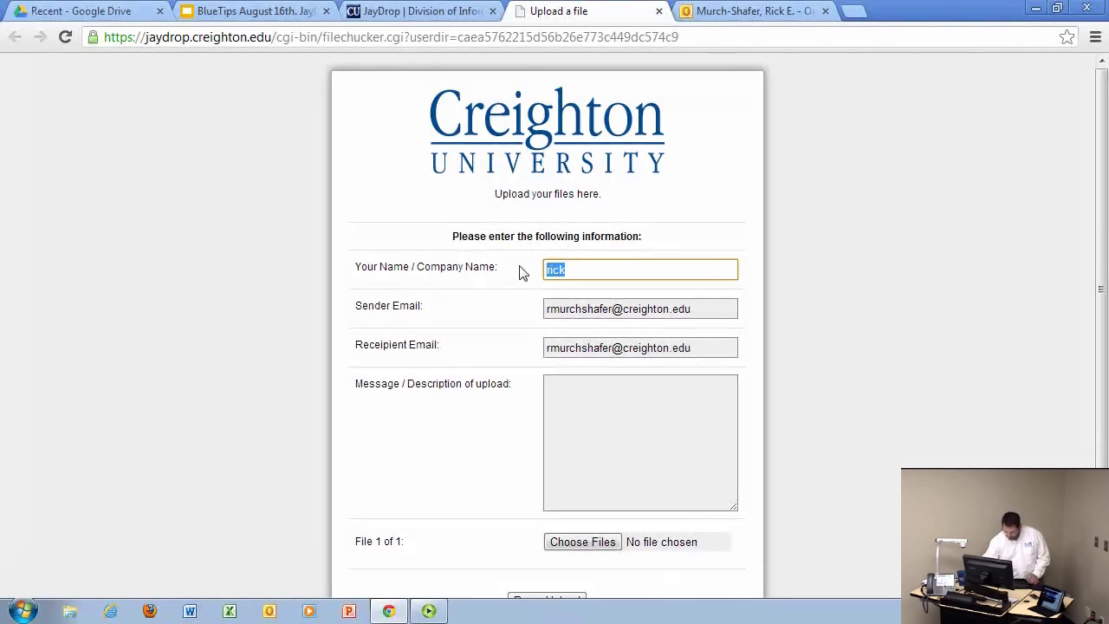
text(Rick)
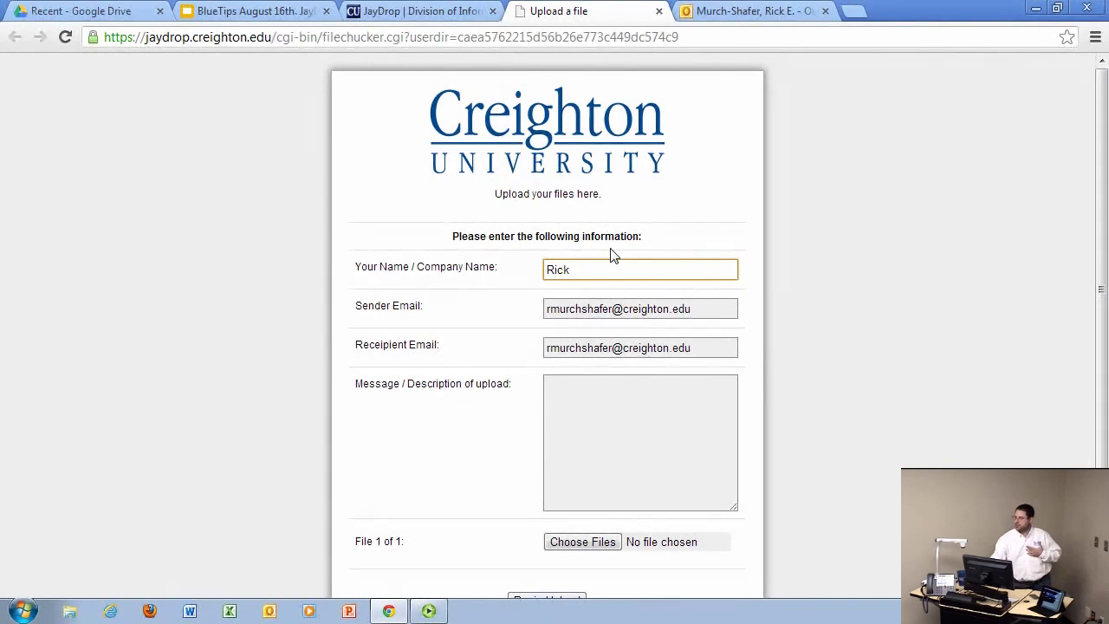
drag(612, 348, 549, 347)
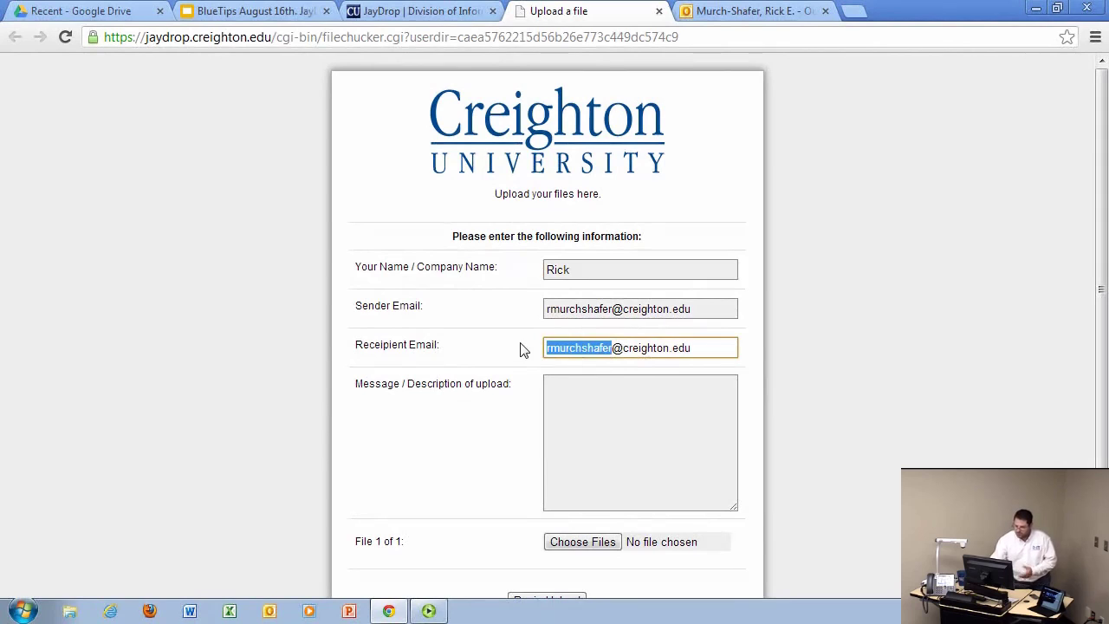
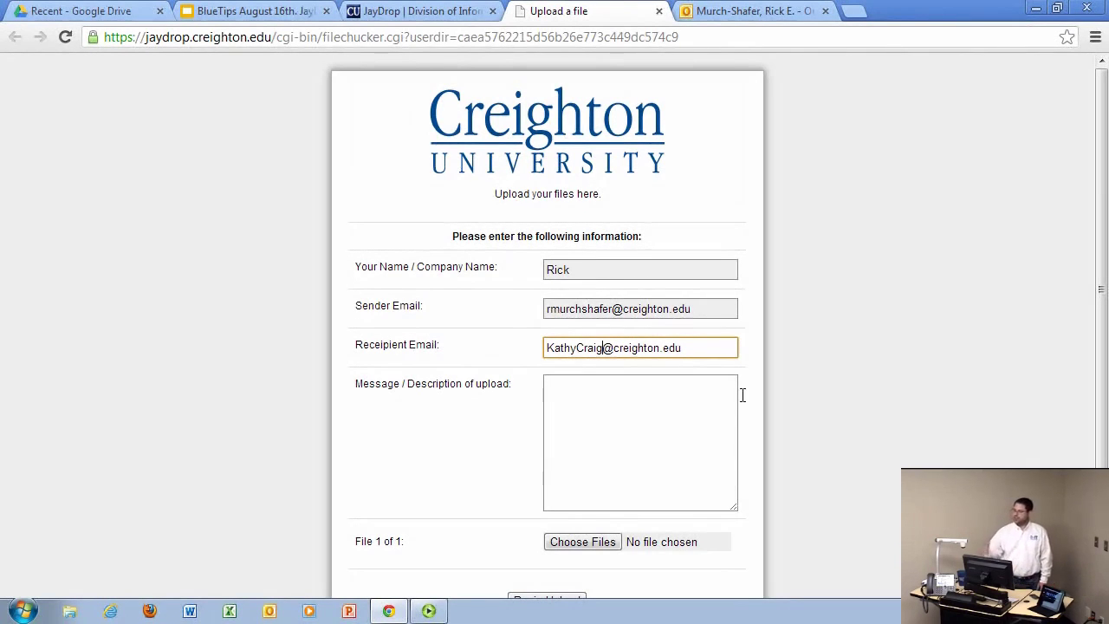
Write a short greeting in the Message box saying here is that large file.
click(609, 430)
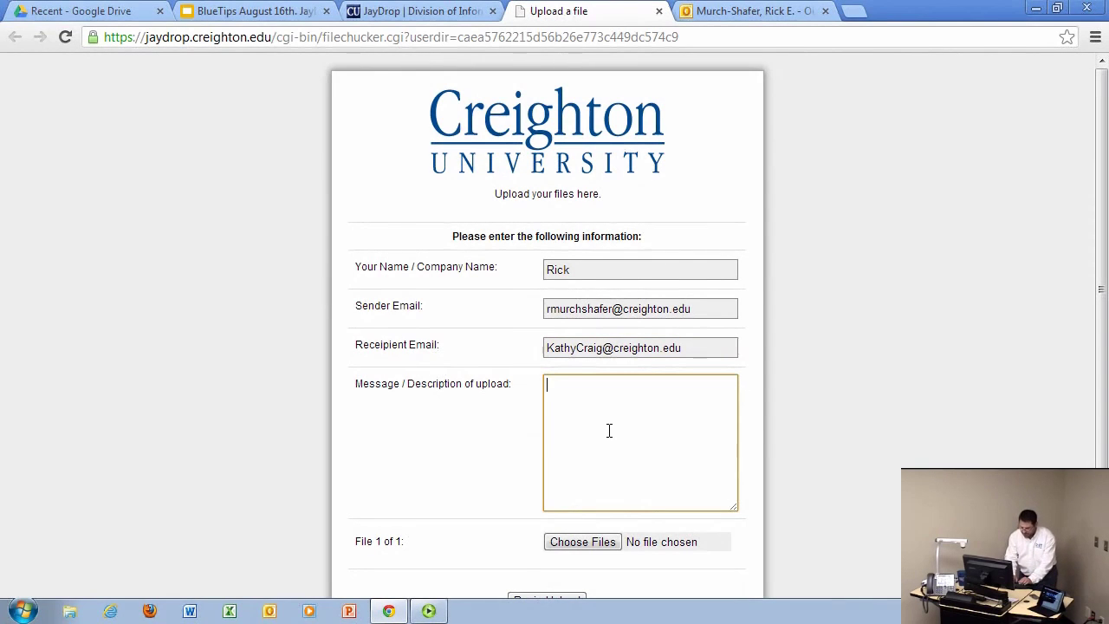
text(Hey Kat)
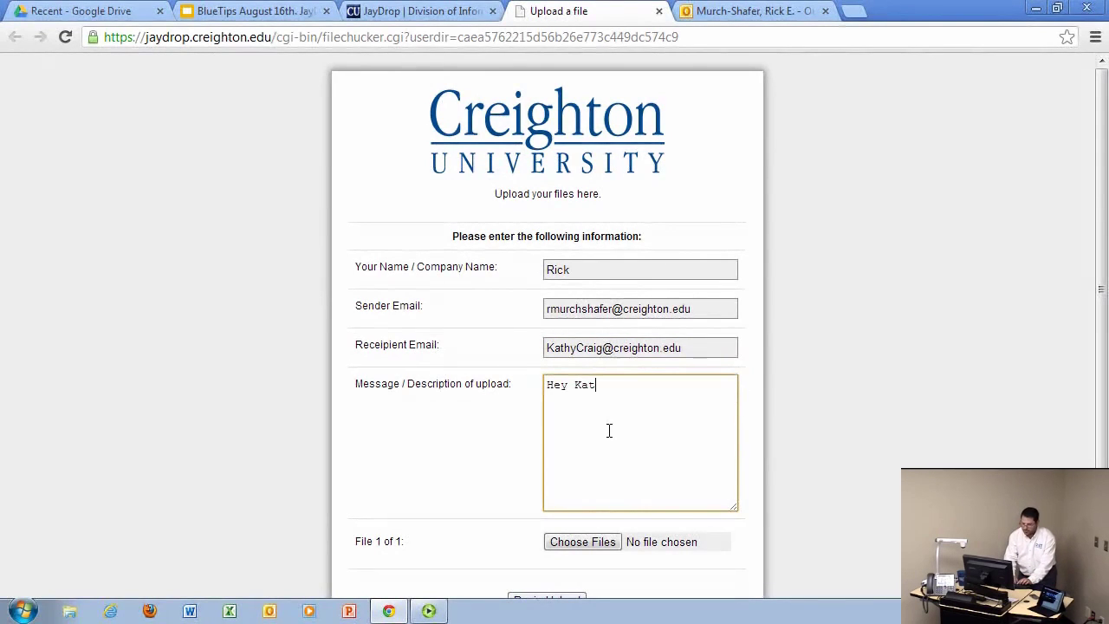
text(hy.  Here is that large file)
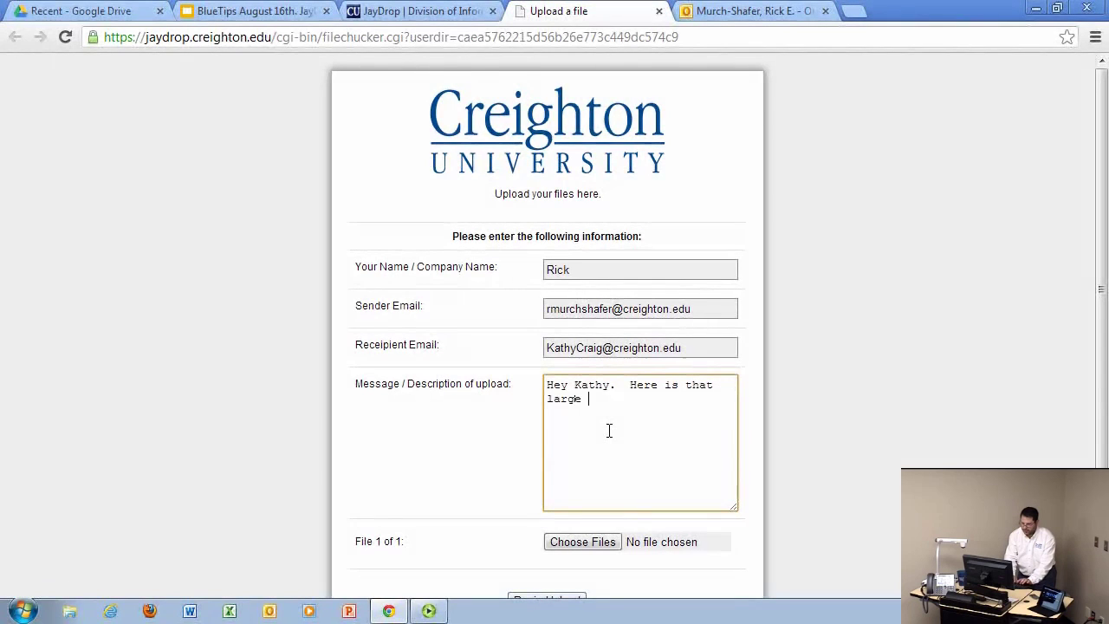
key(BackSpace)
key(BackSpace)
key(BackSpace)
text(ile.)
scroll(963, 390, down, 1)
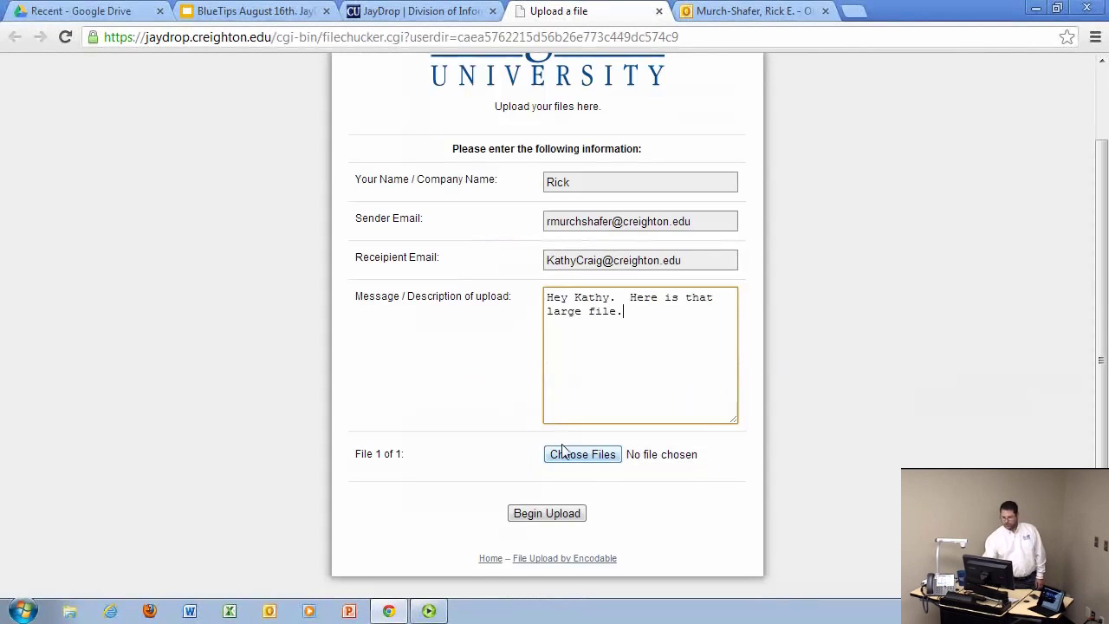
Attach the 50ef73ab…DV.wmv video from the Desktop as File 1 of the upload.
click(576, 455)
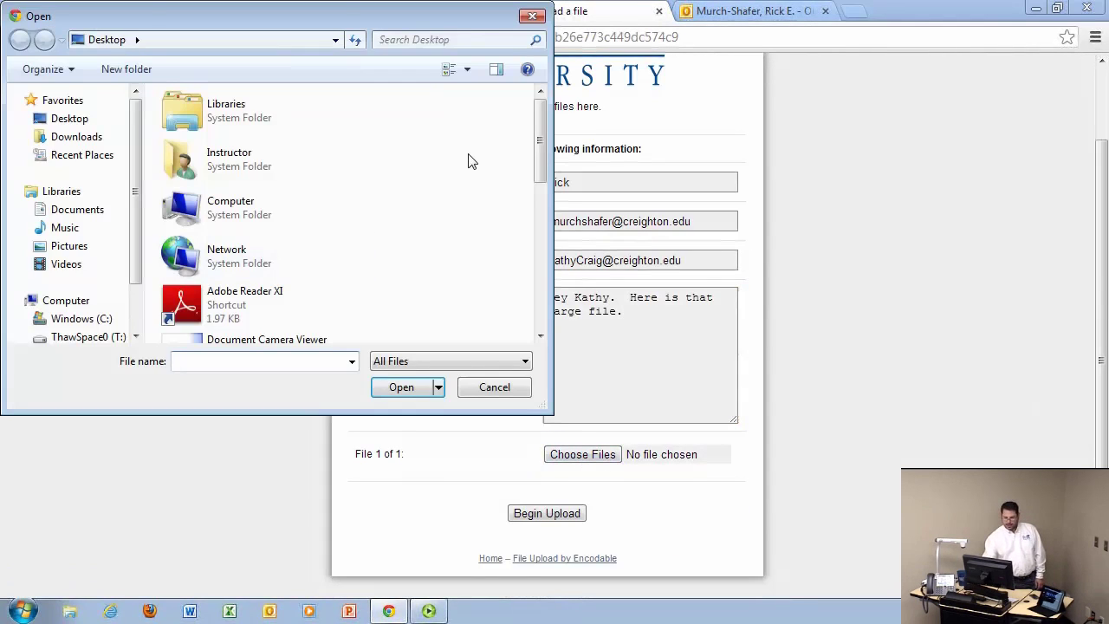
drag(540, 132, 540, 280)
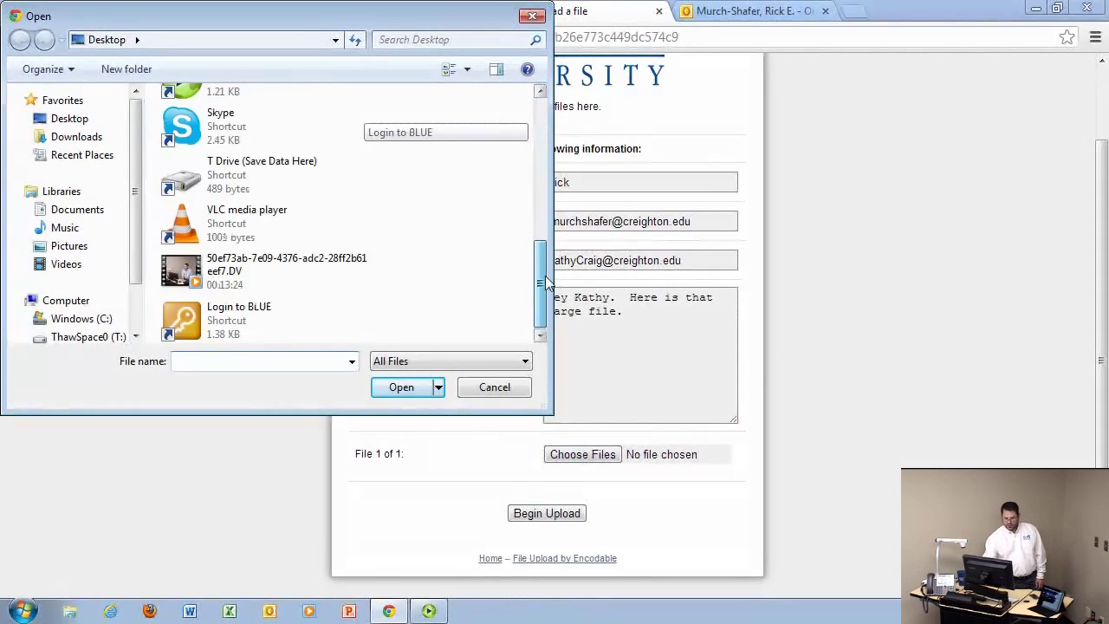
click(236, 286)
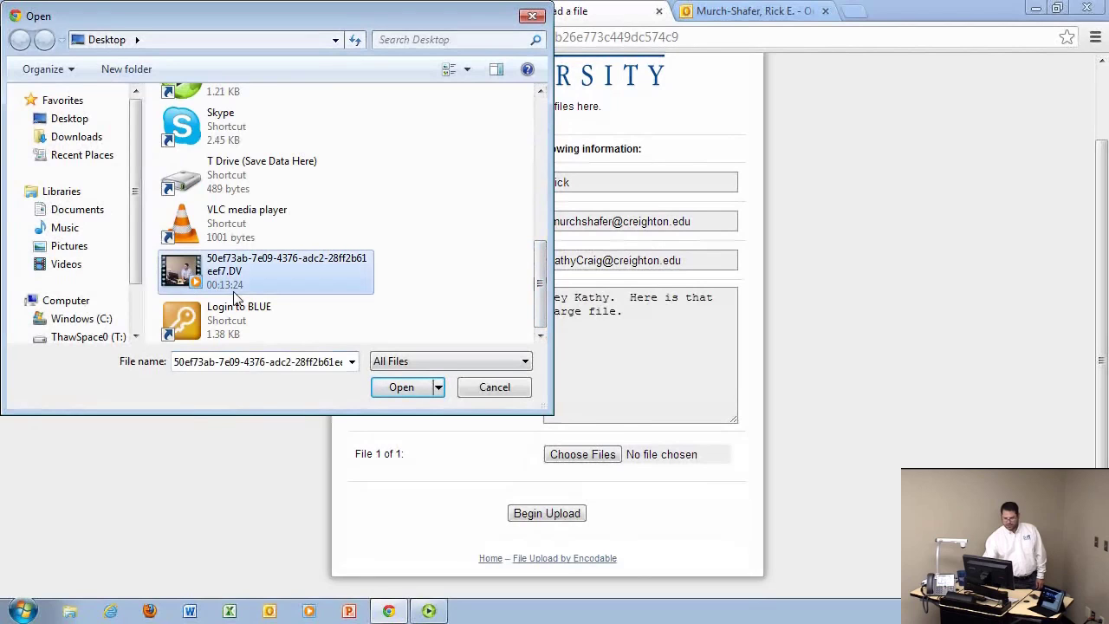
click(401, 388)
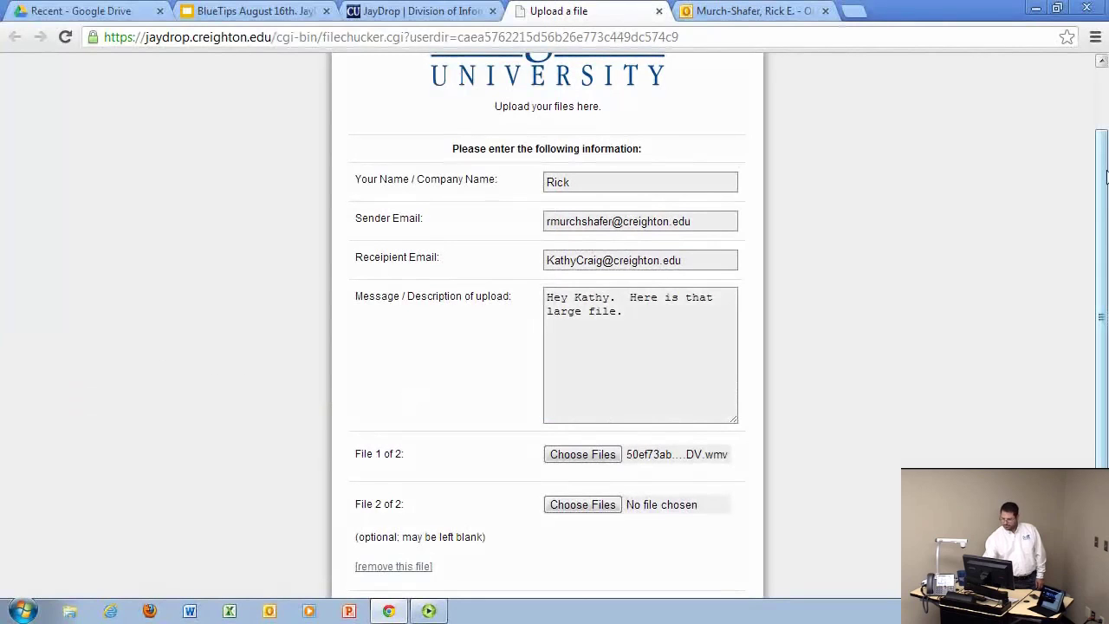
drag(1103, 203, 1105, 282)
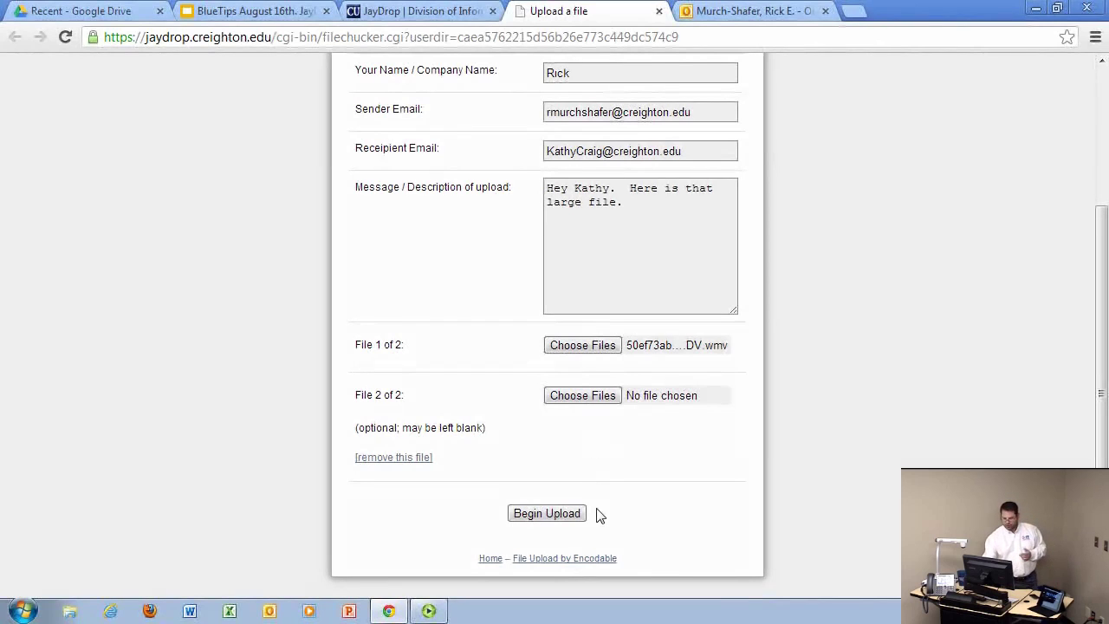
Begin the upload of the 29.4 MB video, then switch to the Outlook mailbox.
click(556, 512)
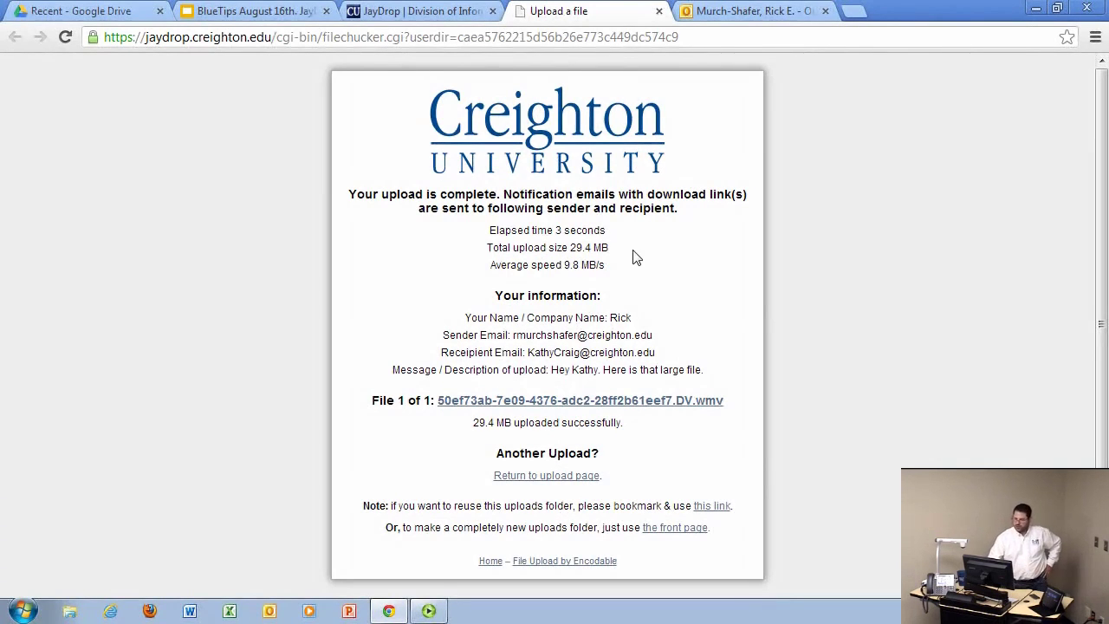
click(737, 12)
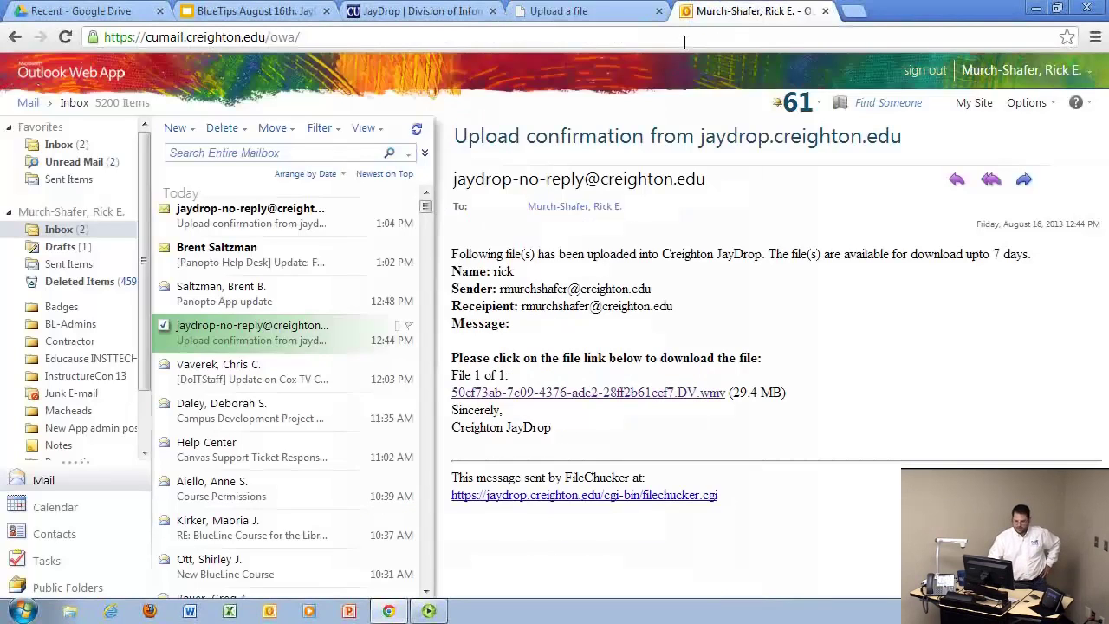
Read the newest JayDrop upload confirmation e-mail, then minimise the browser to the desktop.
click(244, 221)
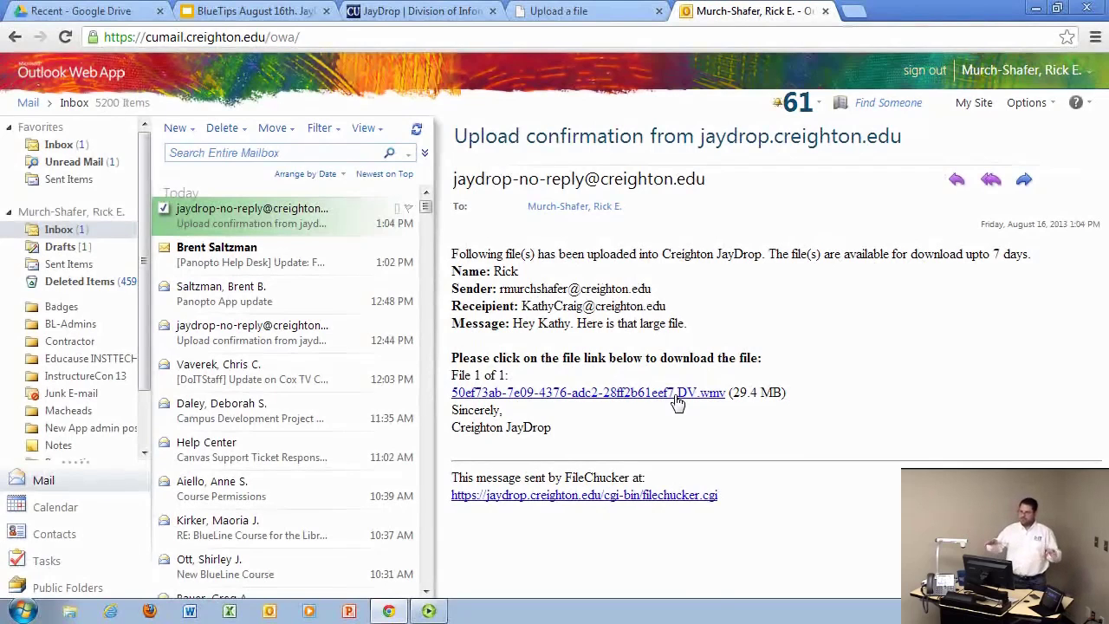
click(1036, 9)
Send the DV video file on the desktop to a Compressed (zipped) folder.
drag(95, 459, 121, 278)
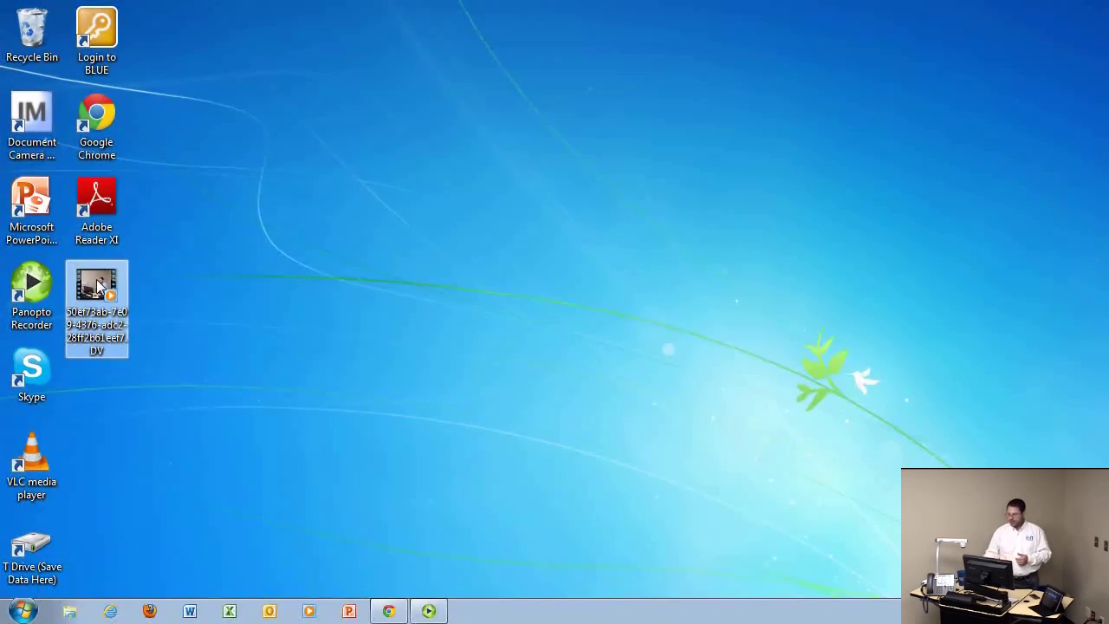
right_click(97, 286)
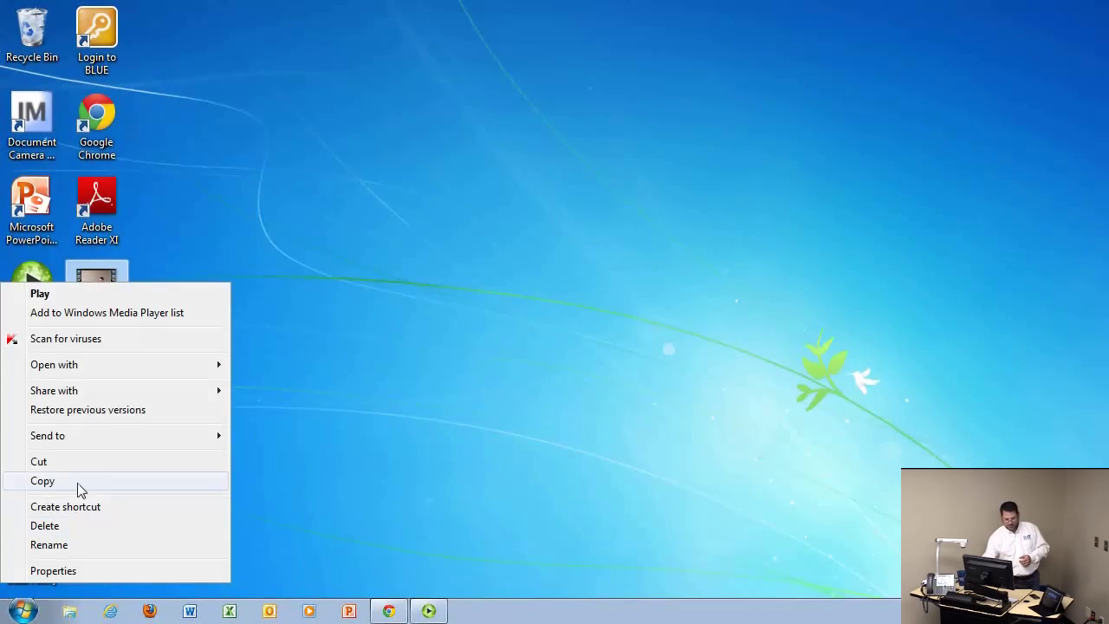
mouse_move(101, 440)
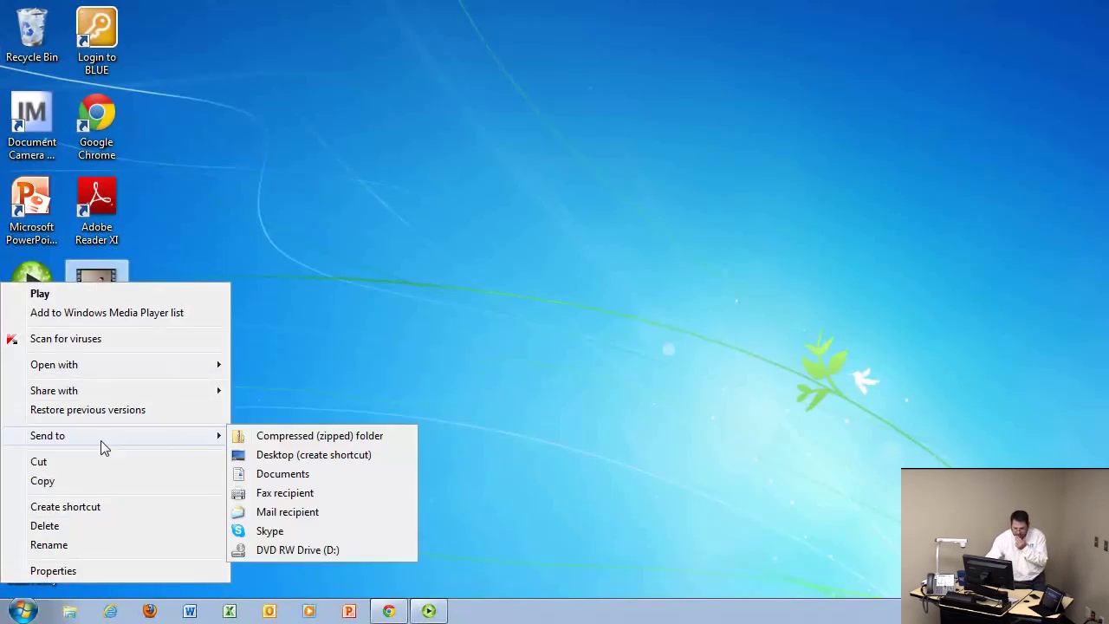
click(306, 437)
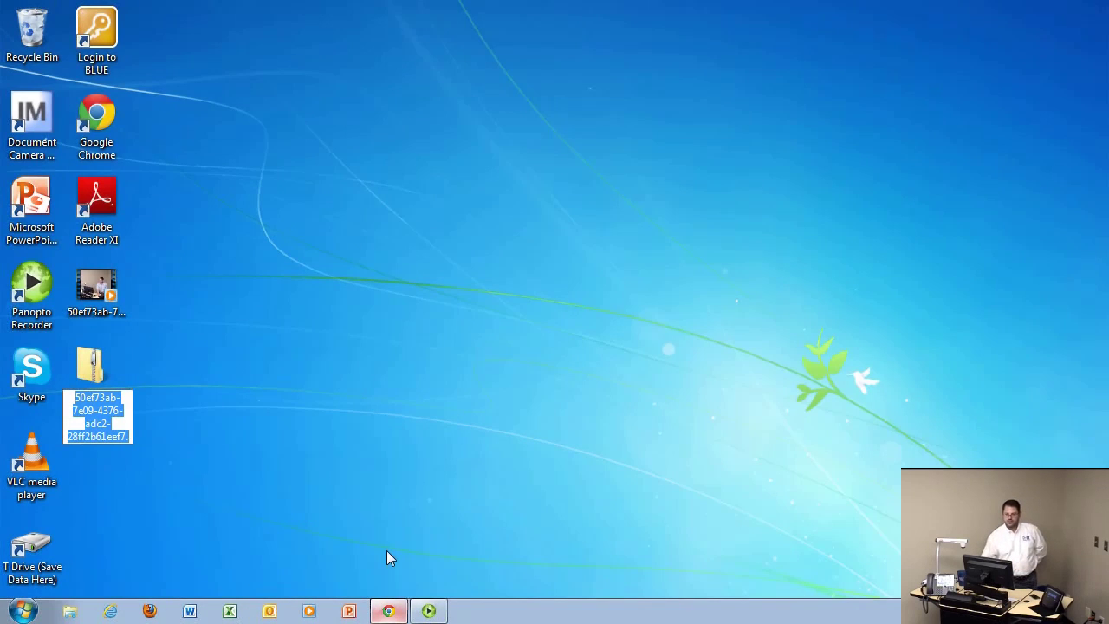
click(388, 611)
Switch to the 'JayDrop | Division of Information Technology' tab.
click(413, 12)
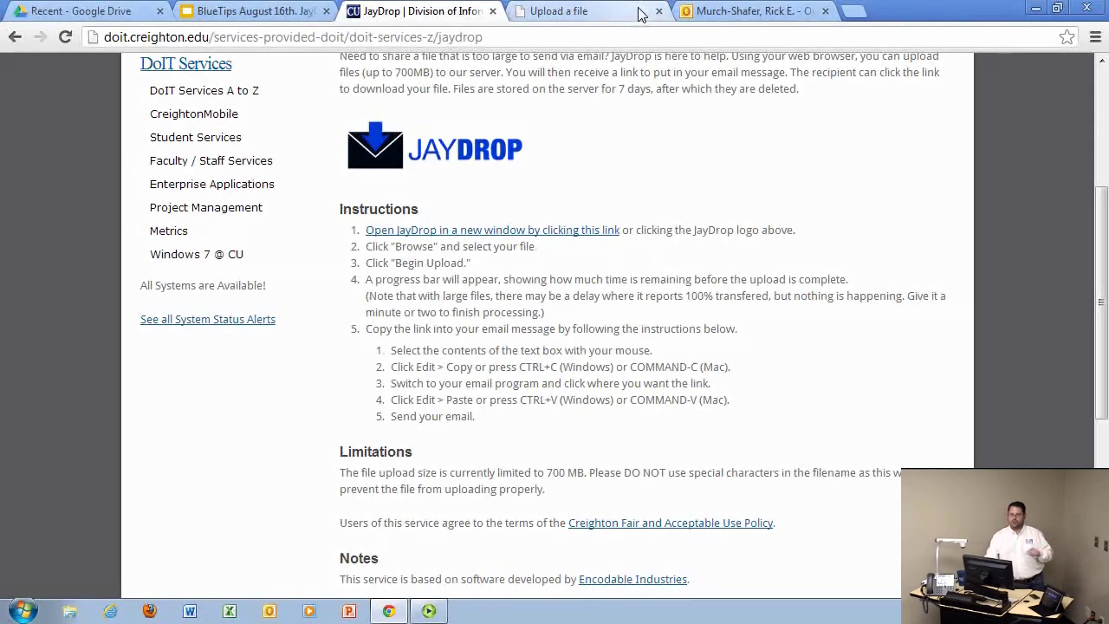
Delete the 30189 KB uploaded video from the Uploaded Files list and confirm.
click(581, 14)
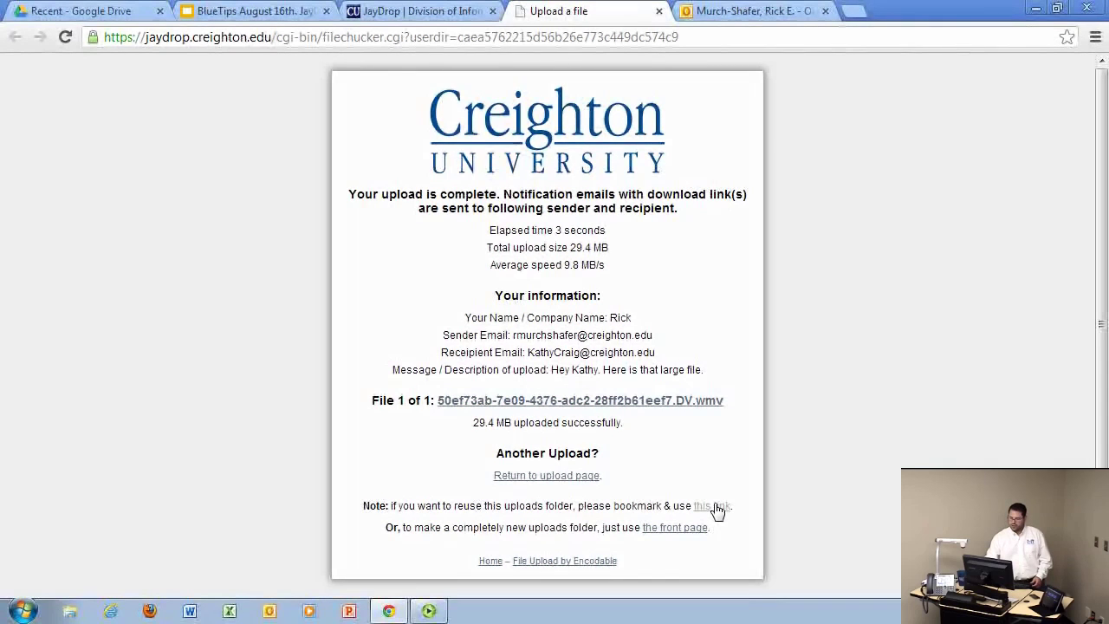
click(717, 509)
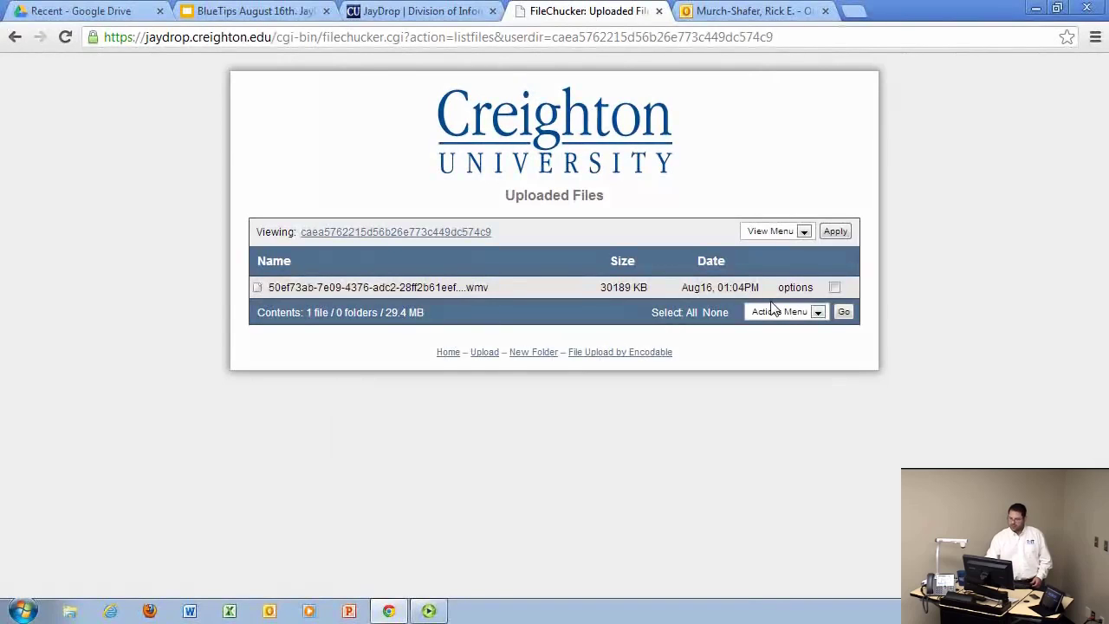
click(834, 288)
click(818, 314)
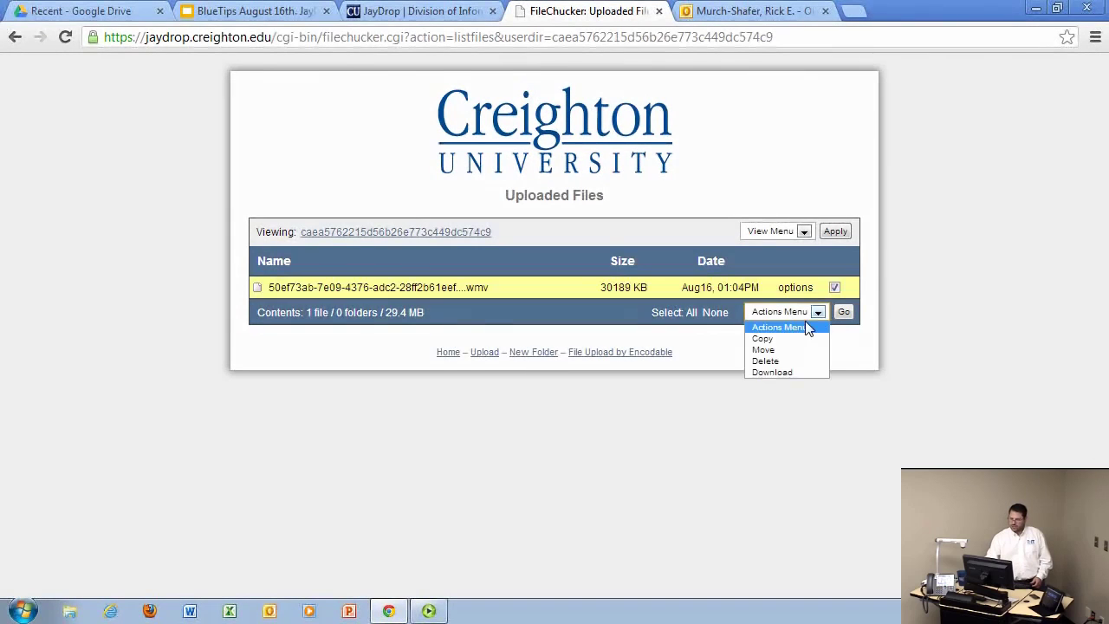
click(766, 360)
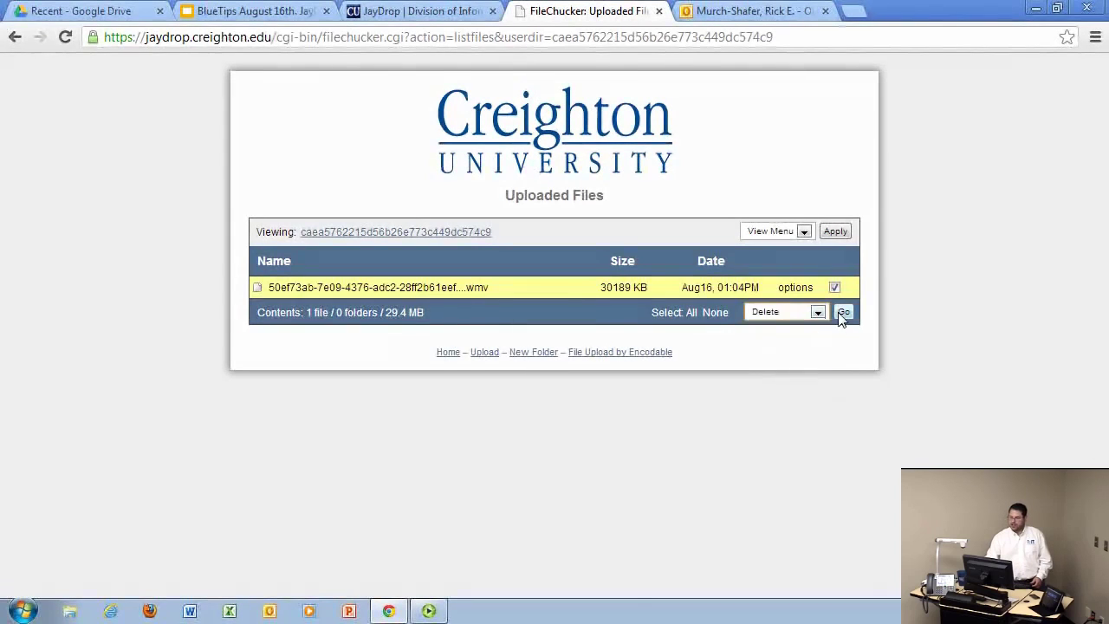
click(843, 311)
click(593, 336)
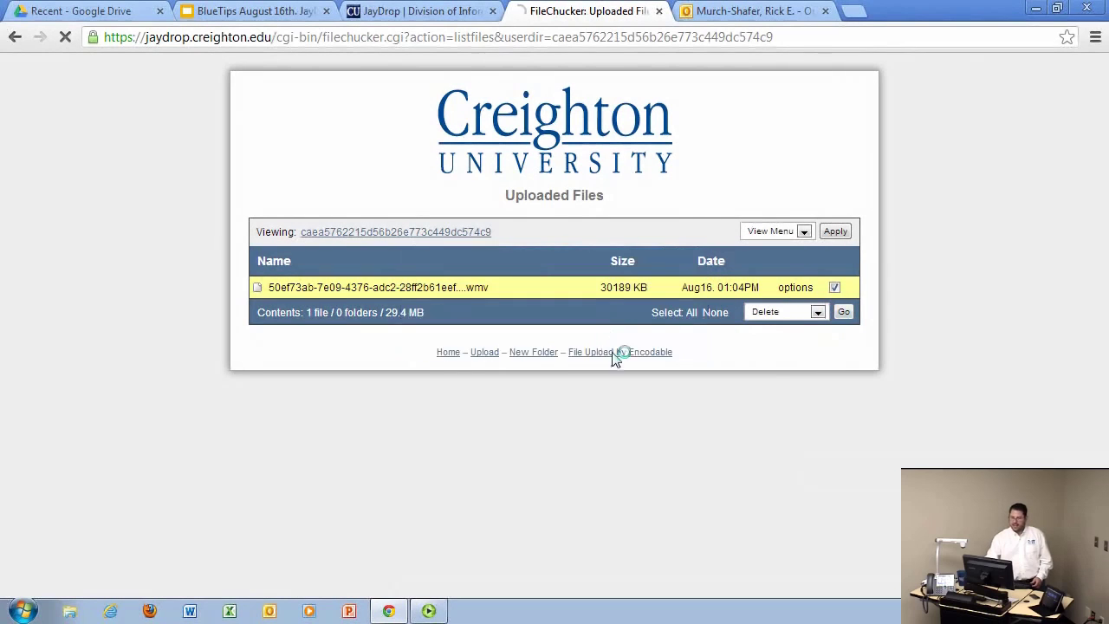